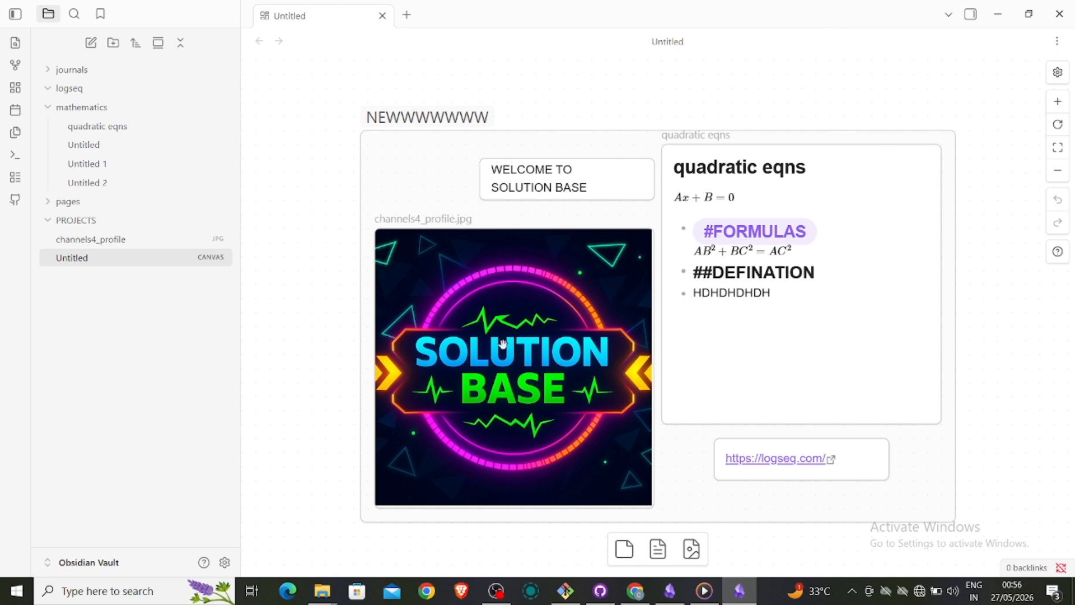
{"action": "left_click", "coordinate": [62, 562]}
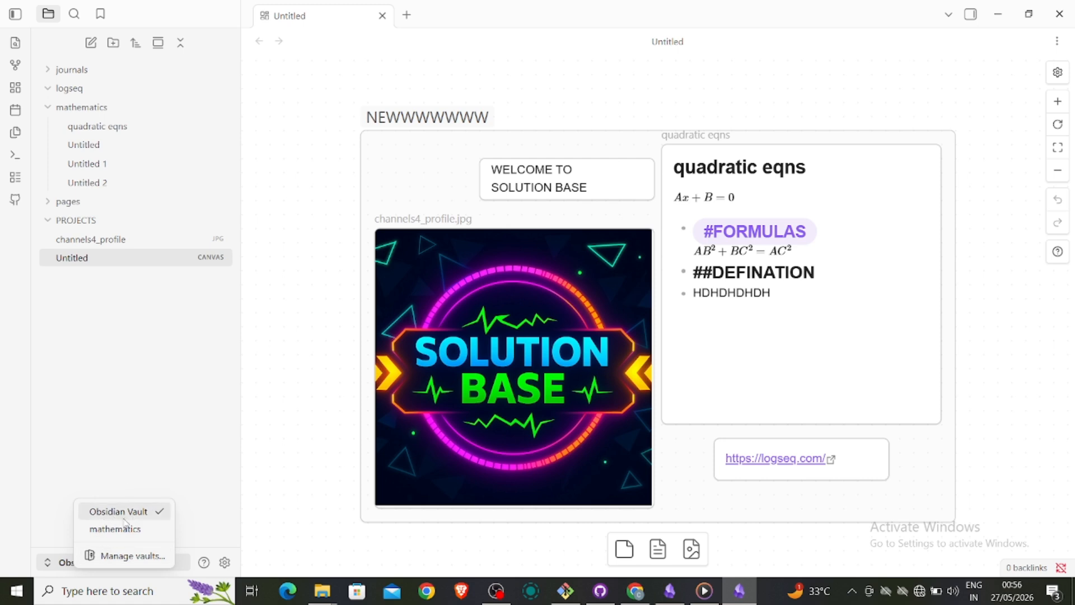
{"action": "left_click", "coordinate": [152, 479]}
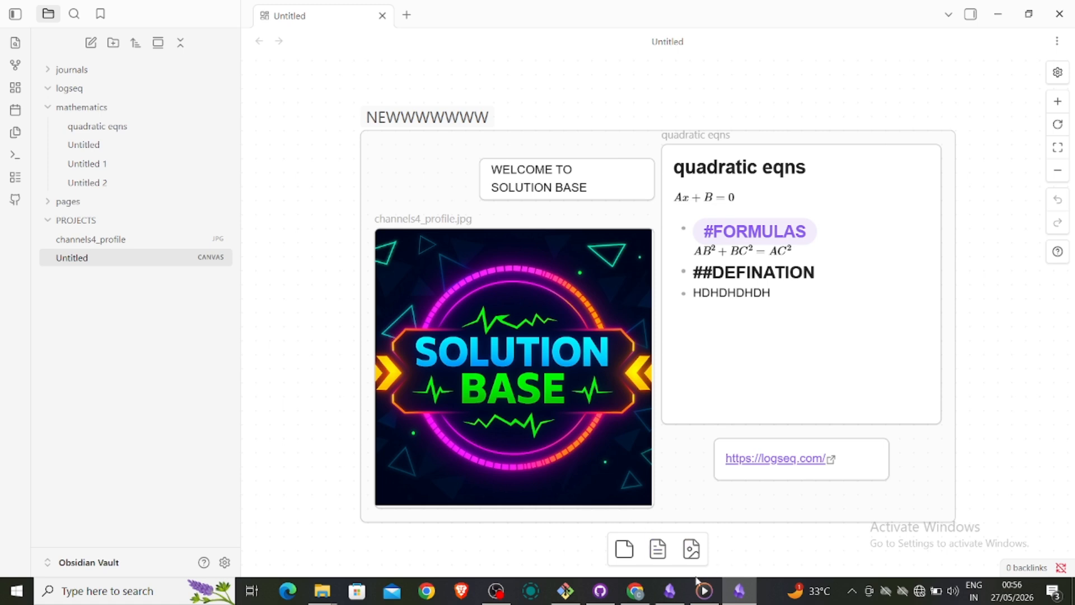
Step: Switch to GitHub Desktop and start a new local repository named "test sync"
{"action": "left_click", "coordinate": [601, 591]}
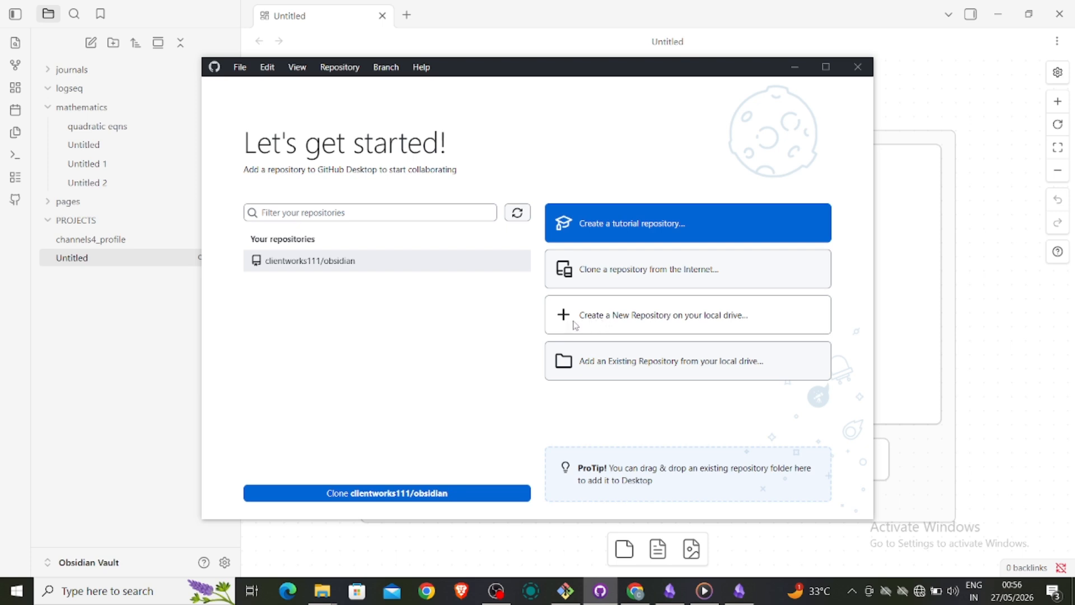
{"action": "left_click", "coordinate": [607, 323]}
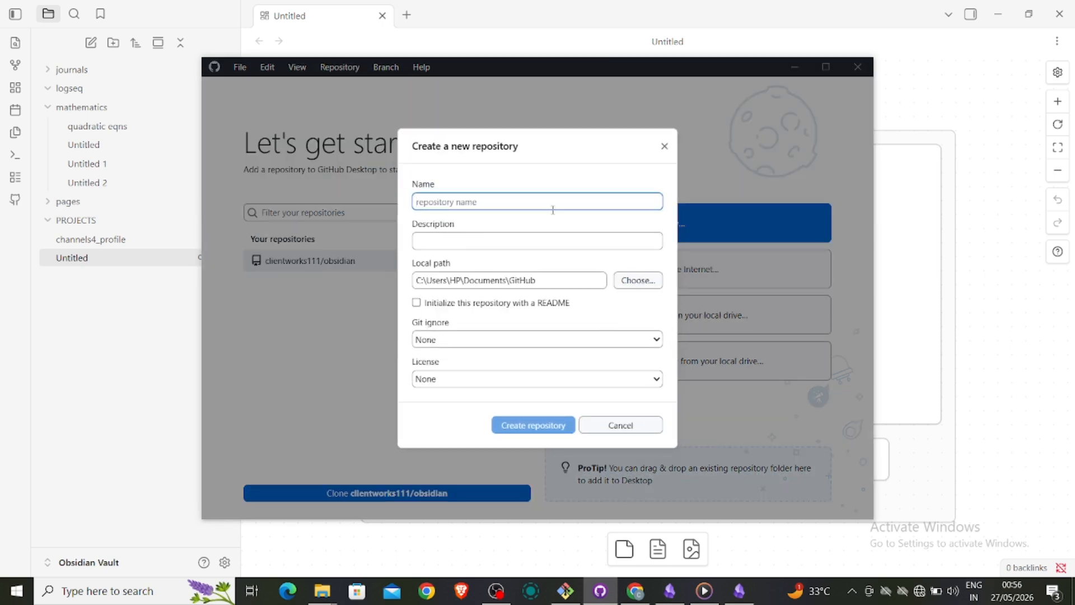
{"action": "type", "text": "testb"}
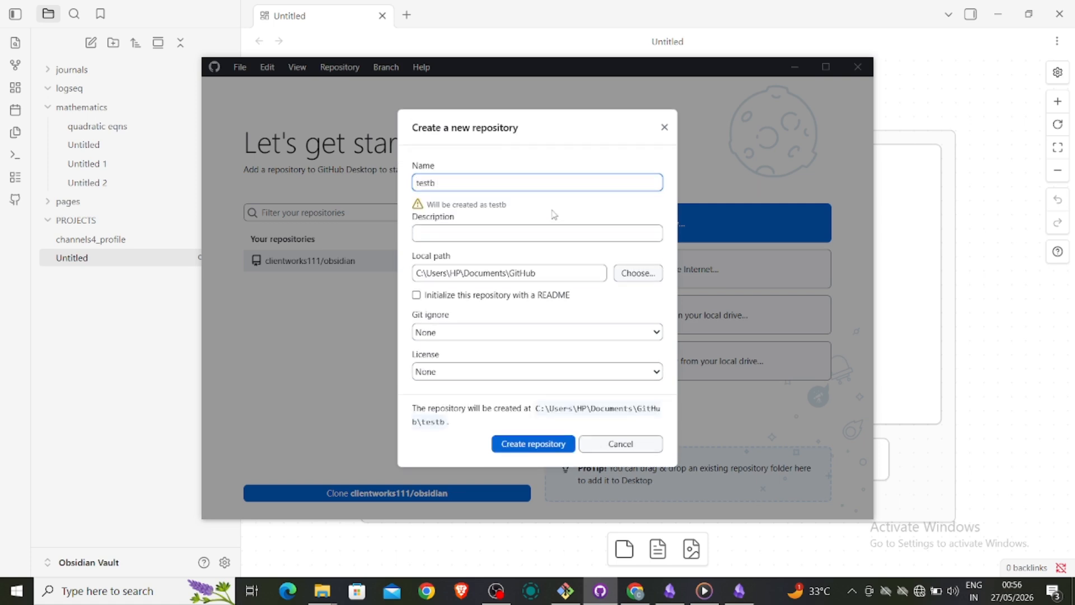
{"action": "key", "text": "BackSpace"}
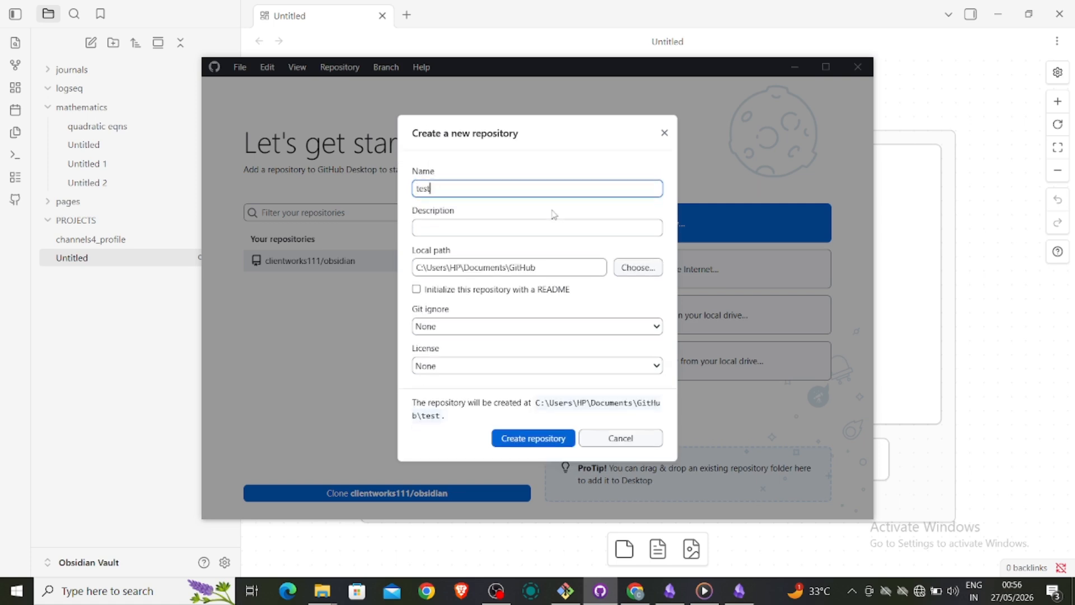
{"action": "type", "text": "sync"}
Step: Set the repository's local path to the Obsidian Vault folder in Documents and create it with Git ignore and License left at None
{"action": "left_click", "coordinate": [627, 269]}
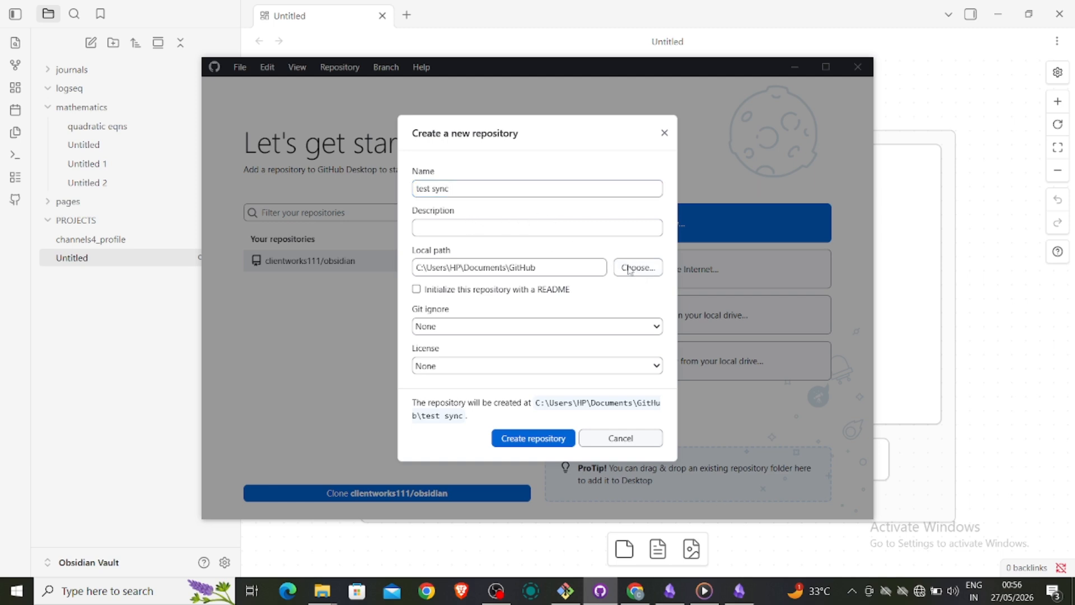
{"action": "left_click", "coordinate": [694, 174]}
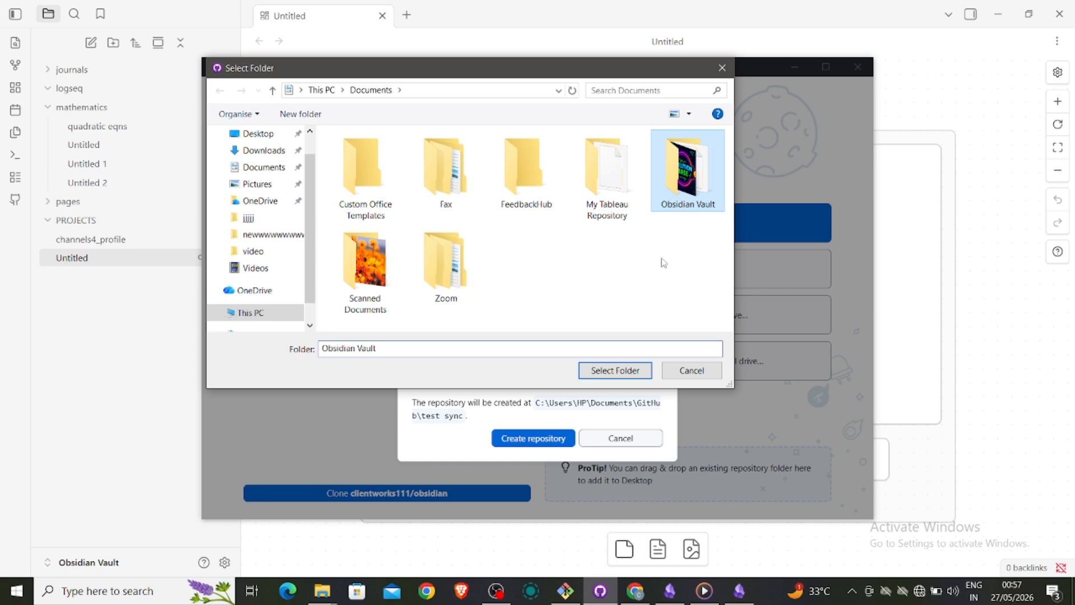
{"action": "left_click", "coordinate": [615, 371]}
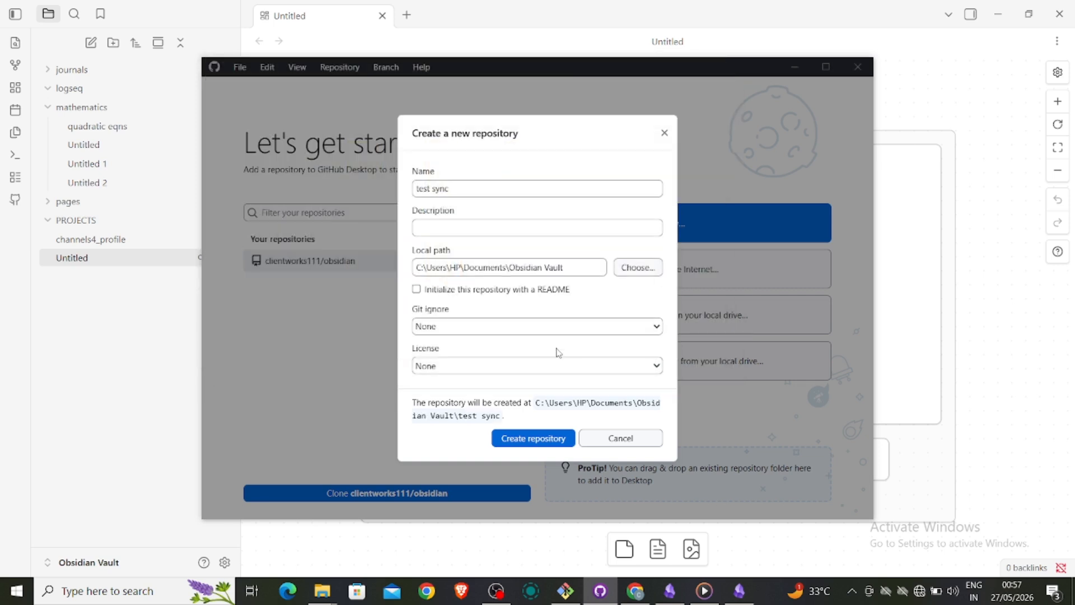
{"action": "left_click", "coordinate": [527, 328]}
{"action": "left_click", "coordinate": [526, 330]}
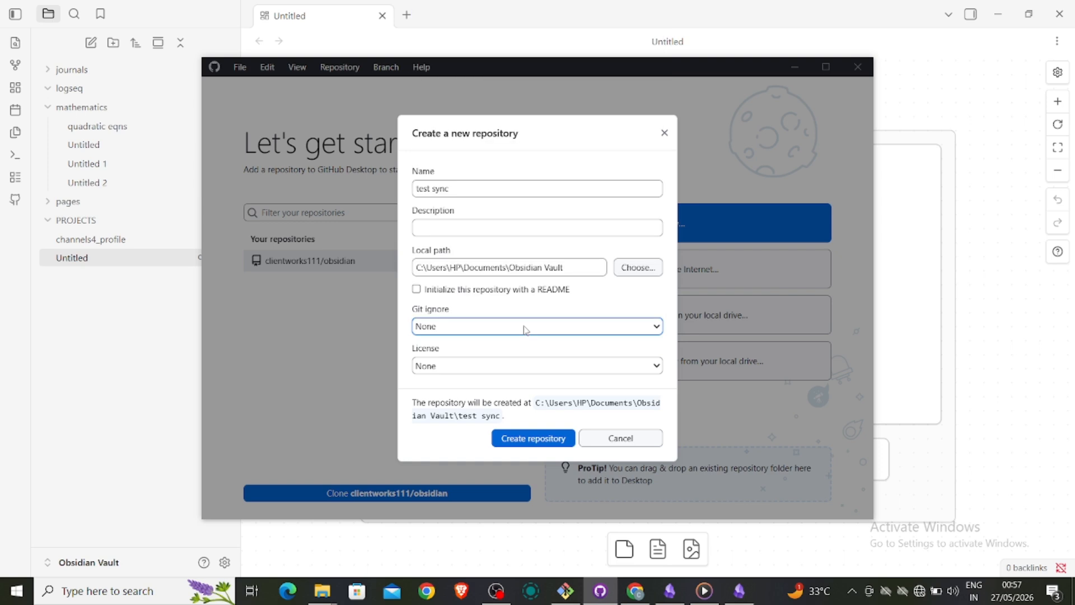
{"action": "left_click", "coordinate": [508, 365]}
{"action": "left_click", "coordinate": [508, 365]}
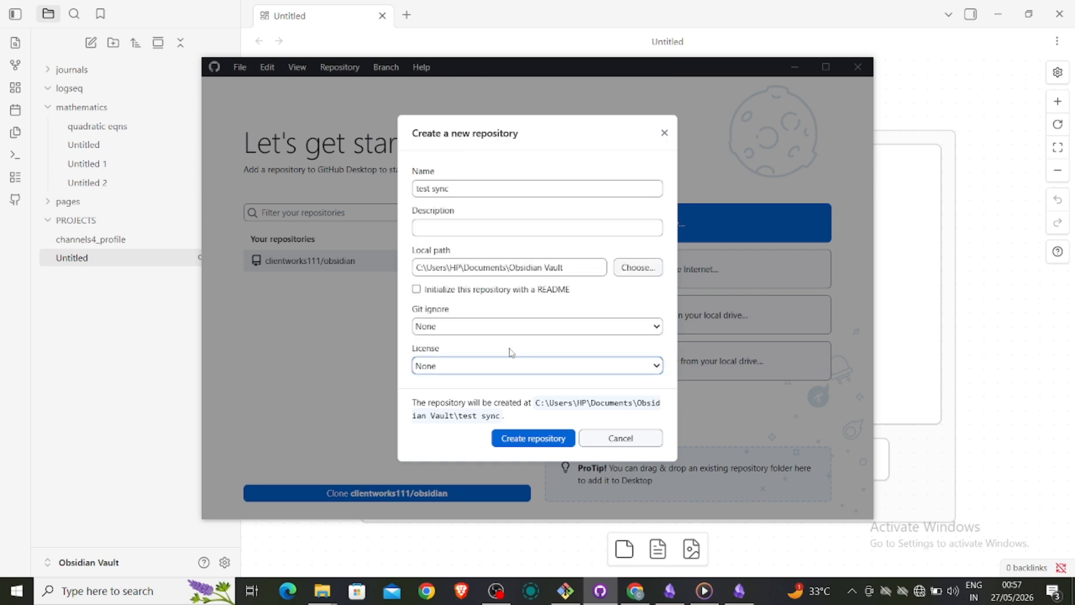
{"action": "left_click", "coordinate": [525, 439]}
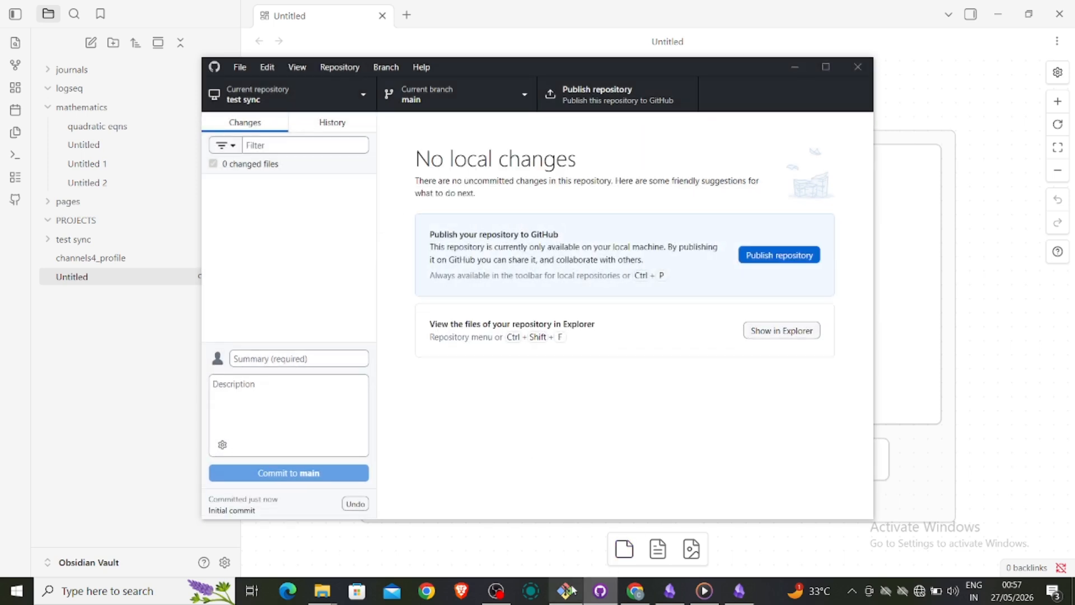
Step: Switch to Chrome and view the Windows install options on the Git website
{"action": "left_click", "coordinate": [641, 589]}
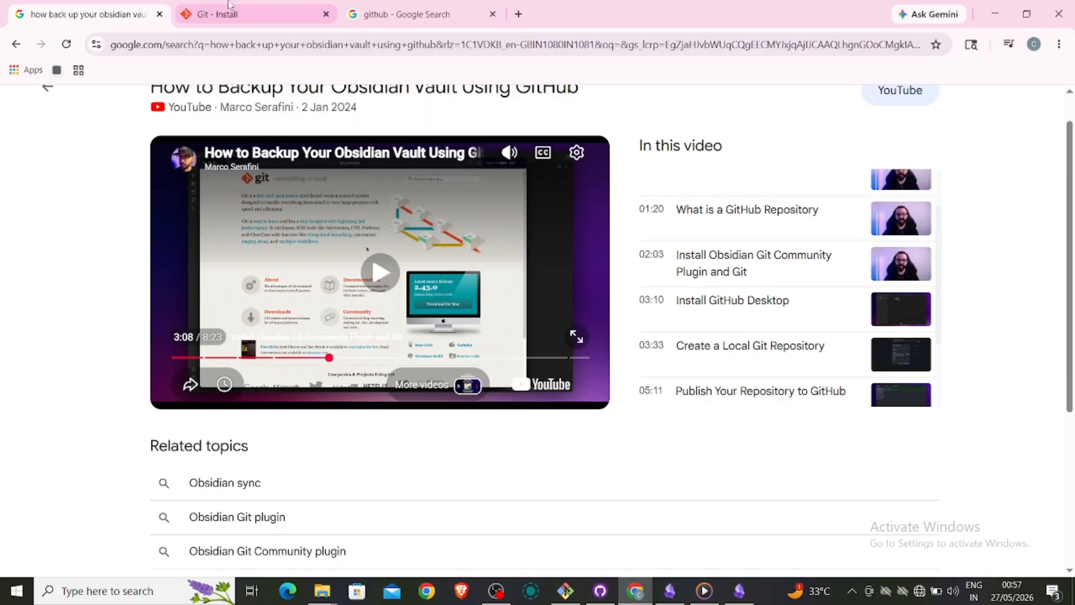
{"action": "left_click", "coordinate": [227, 14]}
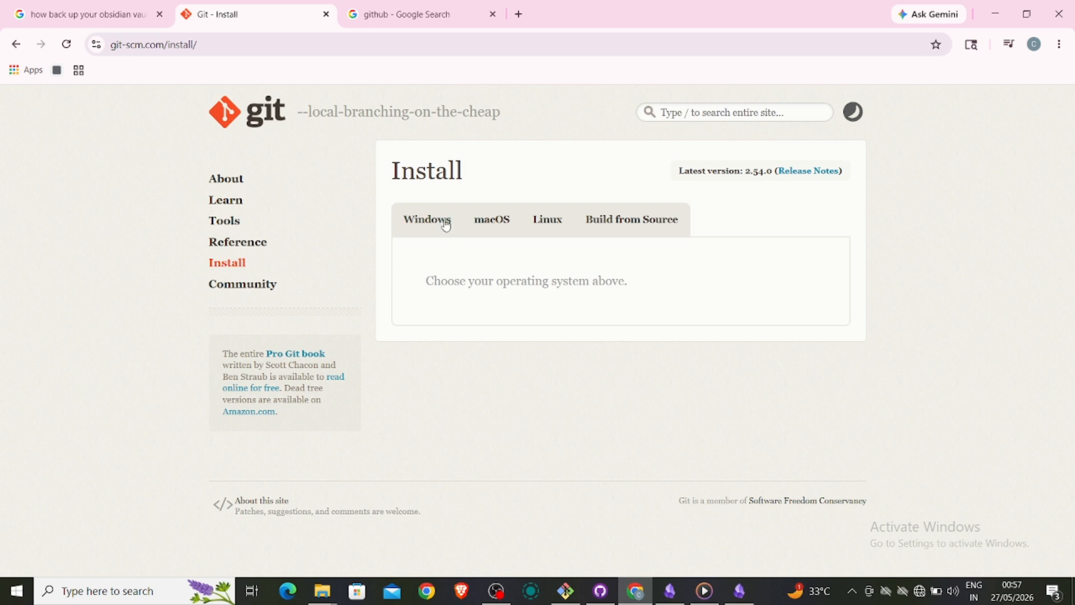
{"action": "left_click", "coordinate": [427, 221]}
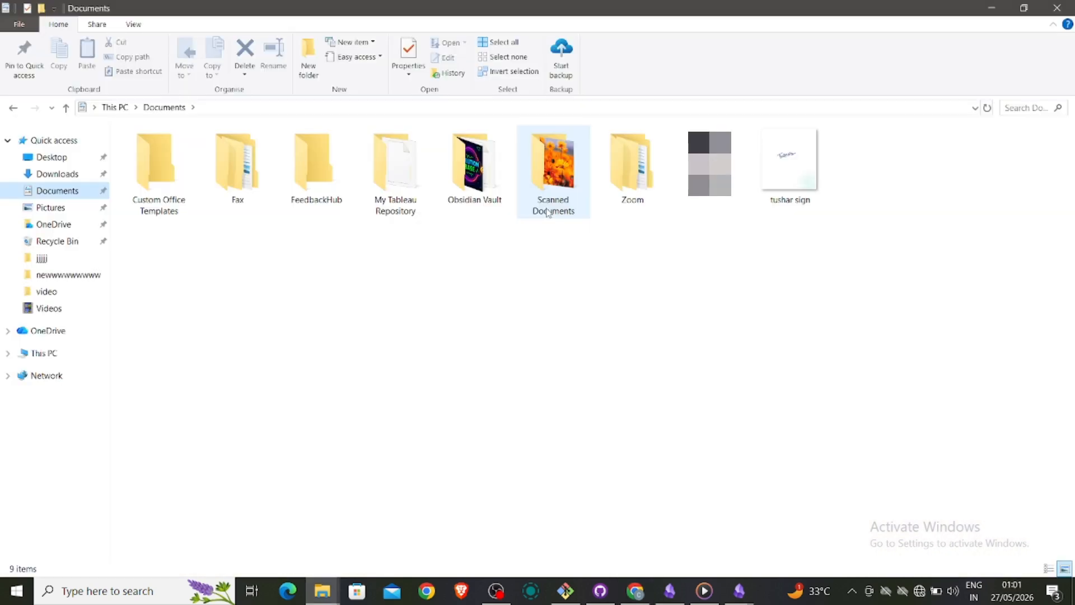
Step: Open the test sync folder inside Obsidian Vault in File Explorer and make hidden items visible
{"action": "double_click", "coordinate": [473, 168]}
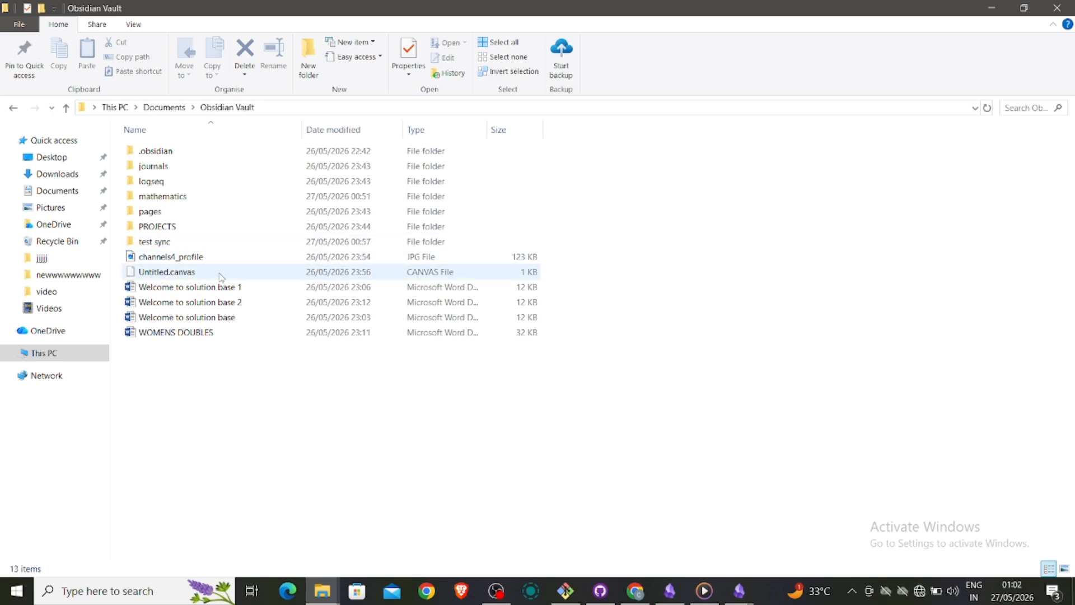
{"action": "double_click", "coordinate": [211, 248]}
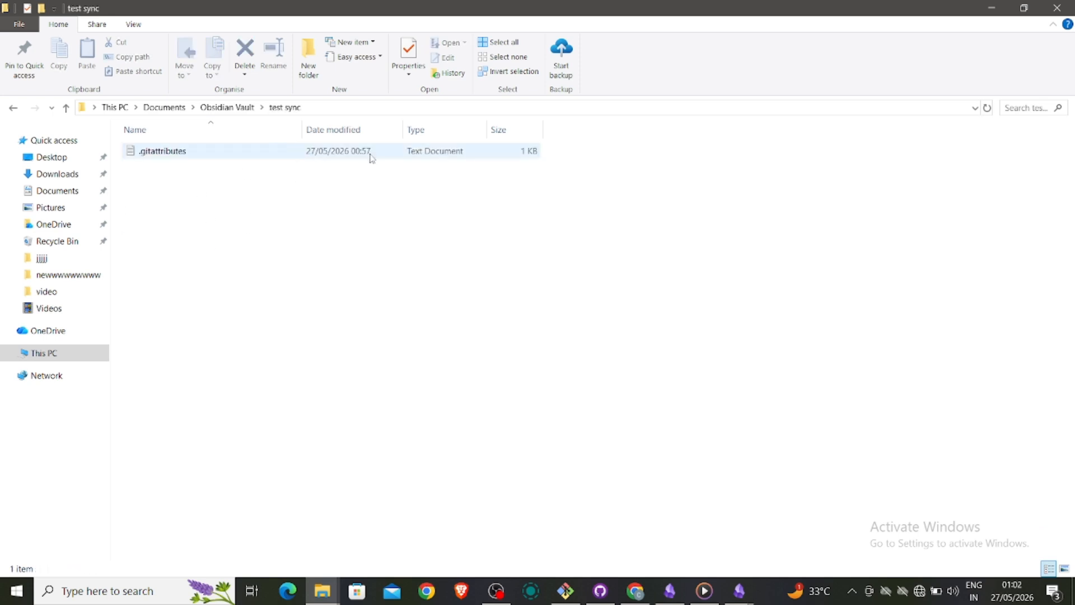
{"action": "left_click", "coordinate": [130, 27]}
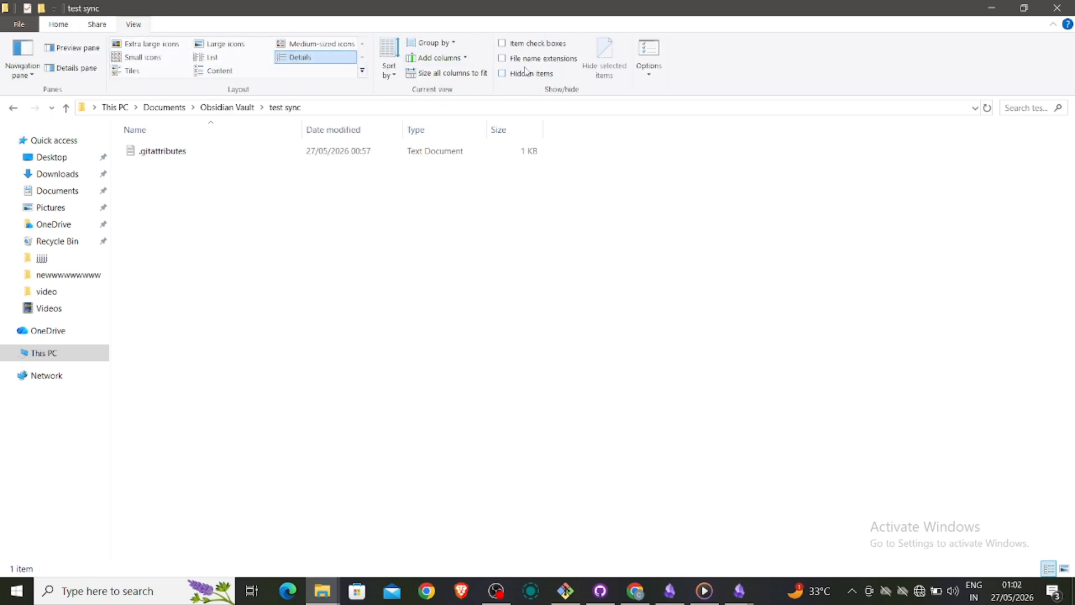
{"action": "left_click", "coordinate": [502, 74]}
Step: Move the .git folder and .gitattributes file from test sync into the vault's mathematics folder
{"action": "left_click_drag", "start_coordinate": [175, 178], "coordinate": [179, 154]}
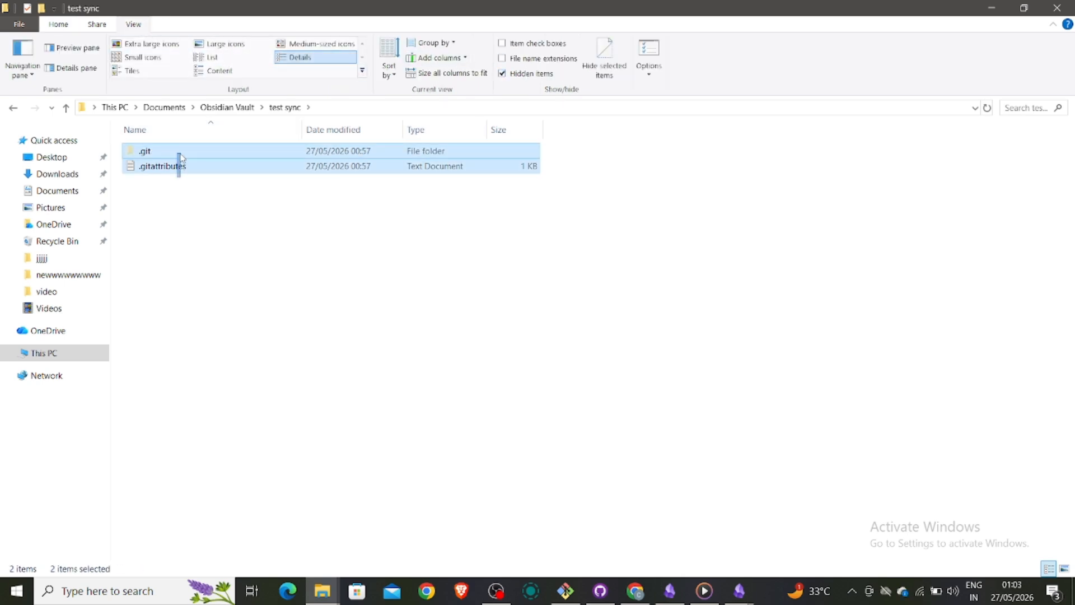
{"action": "right_click", "coordinate": [180, 154]}
{"action": "left_click", "coordinate": [207, 441]}
{"action": "left_click", "coordinate": [14, 107]}
{"action": "left_click", "coordinate": [172, 197]}
{"action": "double_click", "coordinate": [172, 197]}
{"action": "right_click", "coordinate": [163, 234]}
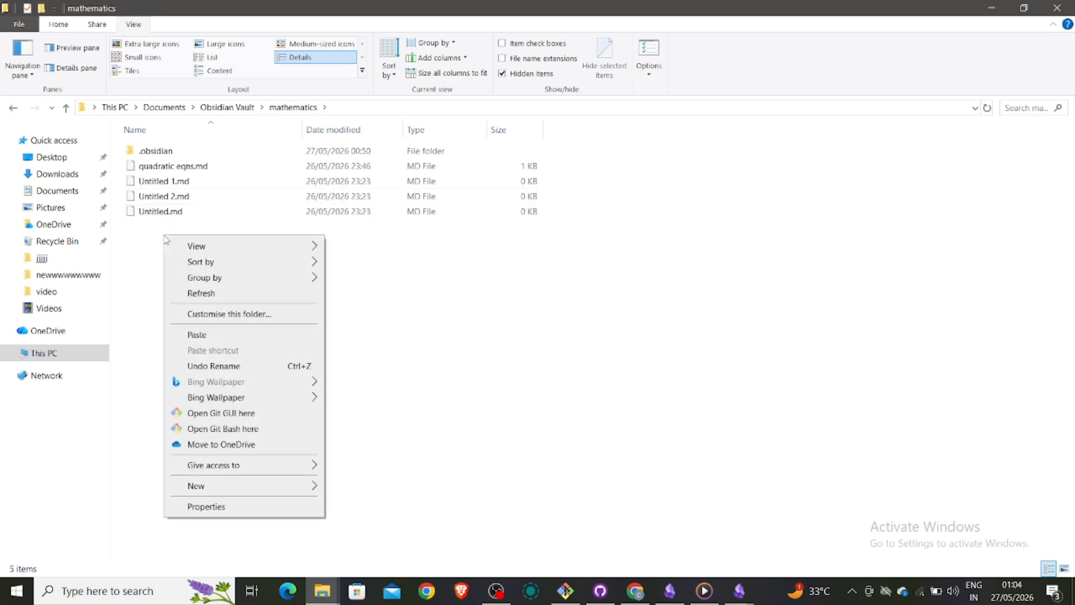
{"action": "left_click", "coordinate": [208, 335]}
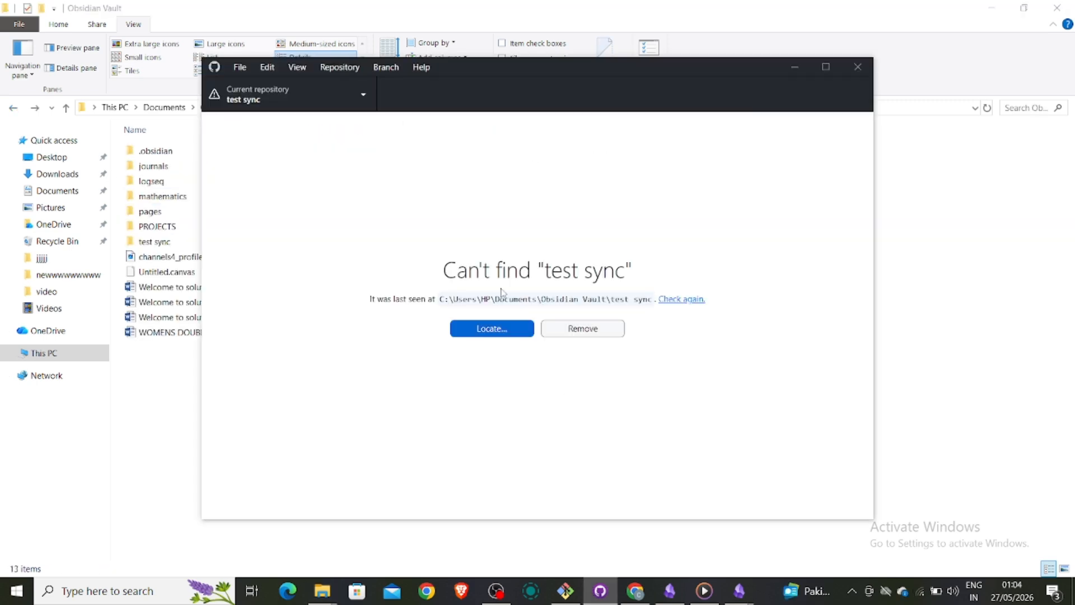
Step: Relocate the missing test sync repository in GitHub Desktop to the mathematics folder
{"action": "left_click", "coordinate": [499, 328]}
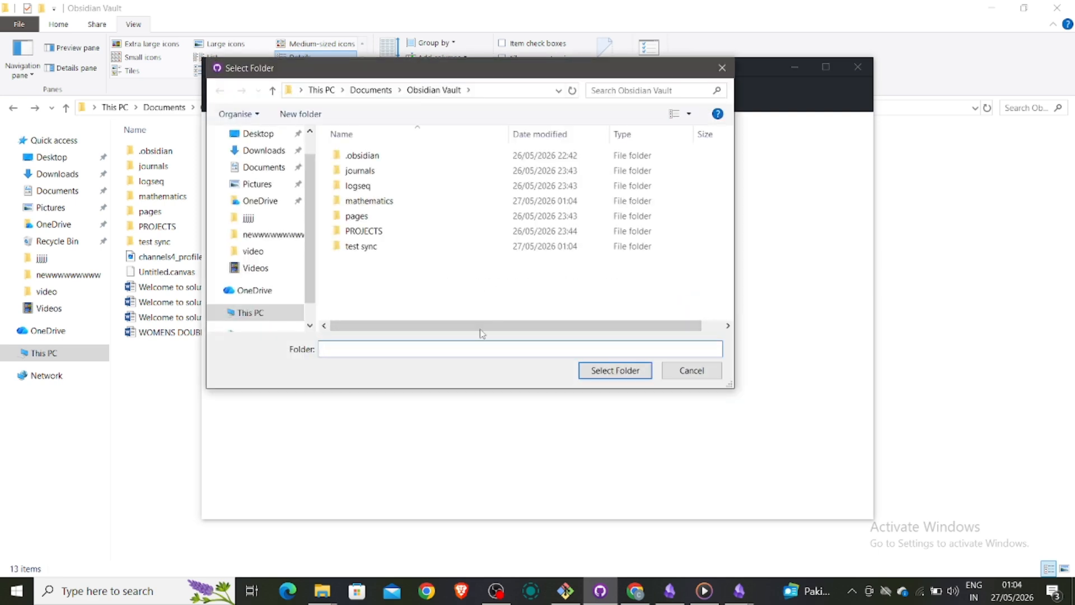
{"action": "left_click", "coordinate": [421, 203]}
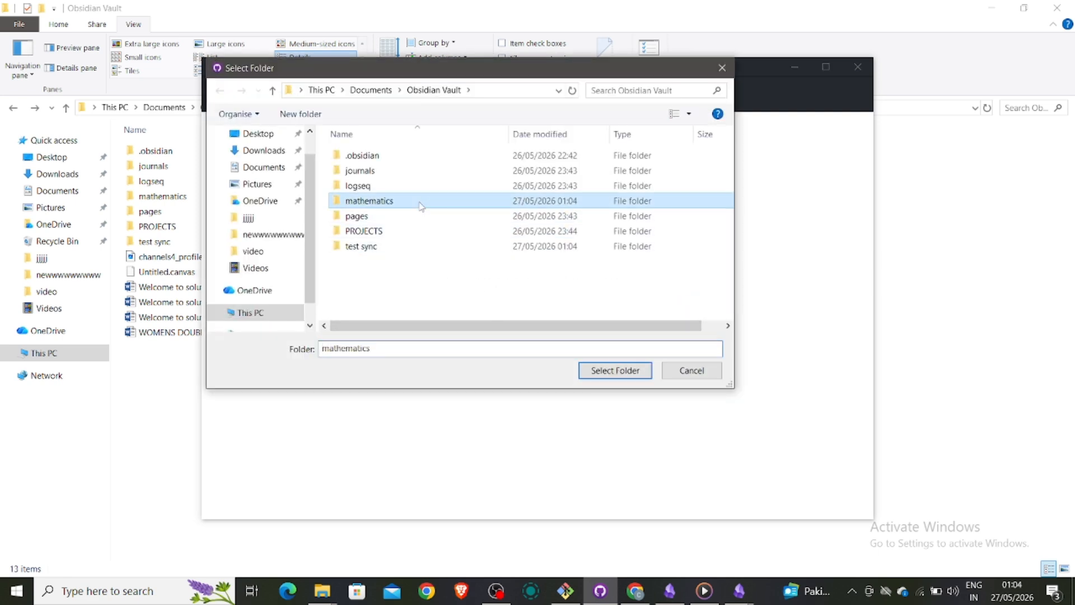
{"action": "left_click", "coordinate": [613, 371]}
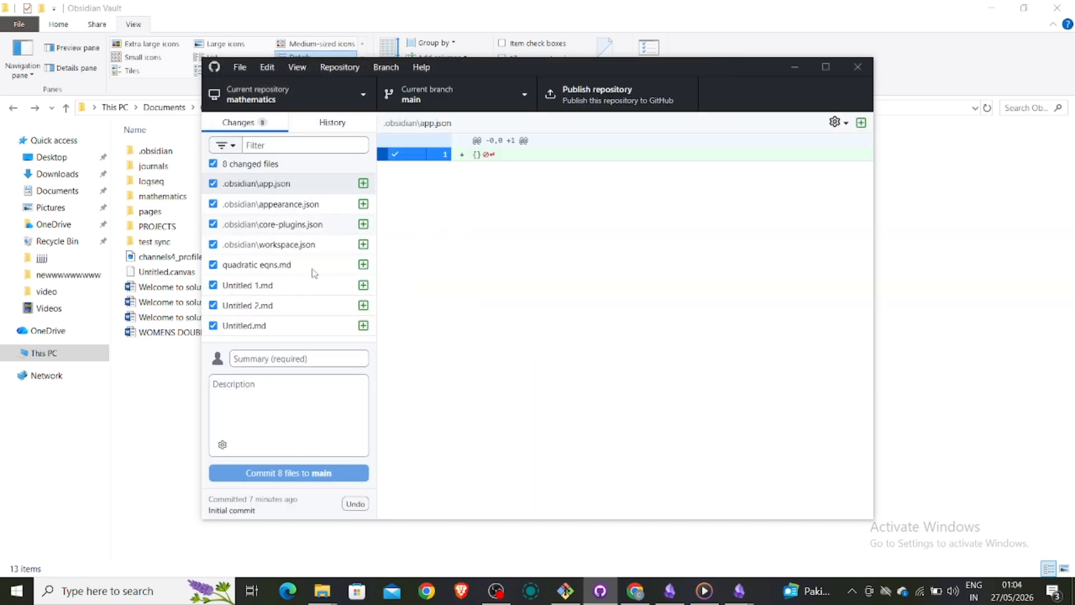
Step: Maximize the window and review the diffs of the changed files, including core-plugins.json, app.json, Untitled 2.md and quadratic eqns.md
{"action": "left_click", "coordinate": [826, 67]}
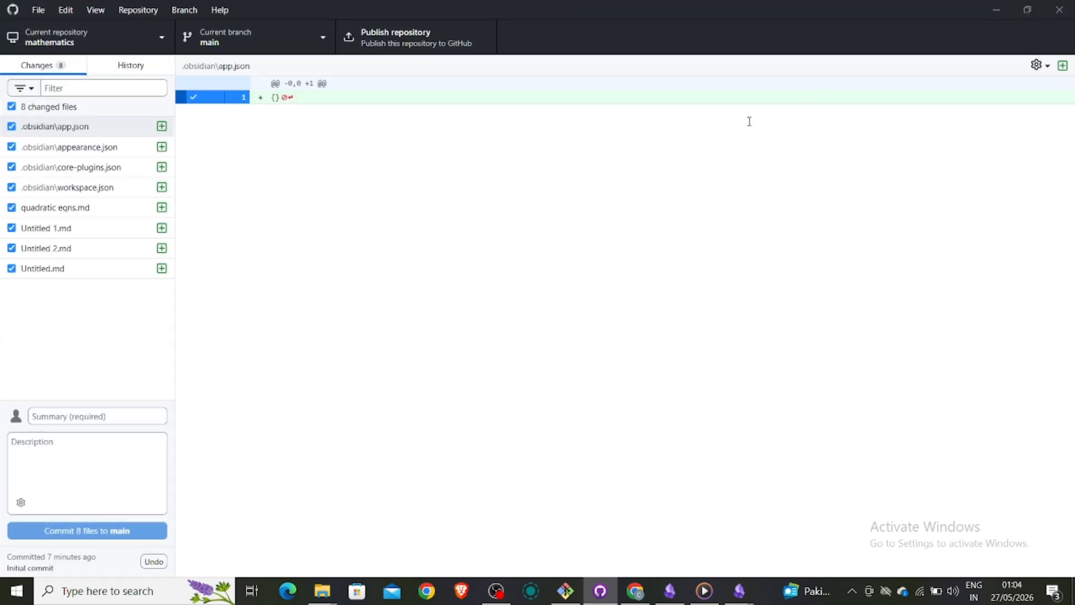
{"action": "left_click", "coordinate": [83, 210]}
{"action": "left_click", "coordinate": [91, 168]}
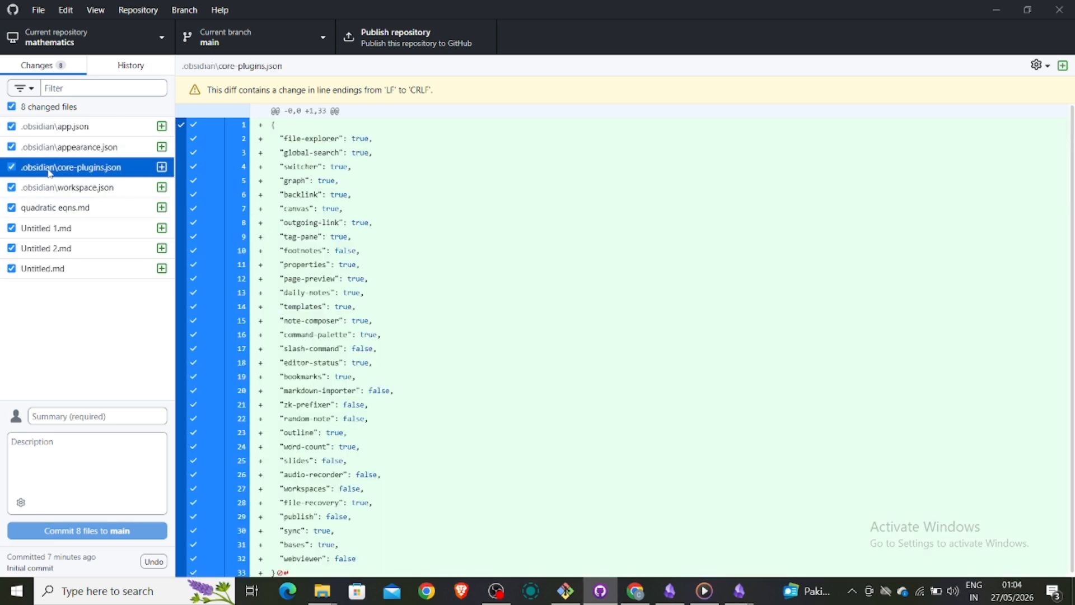
{"action": "left_click", "coordinate": [65, 128]}
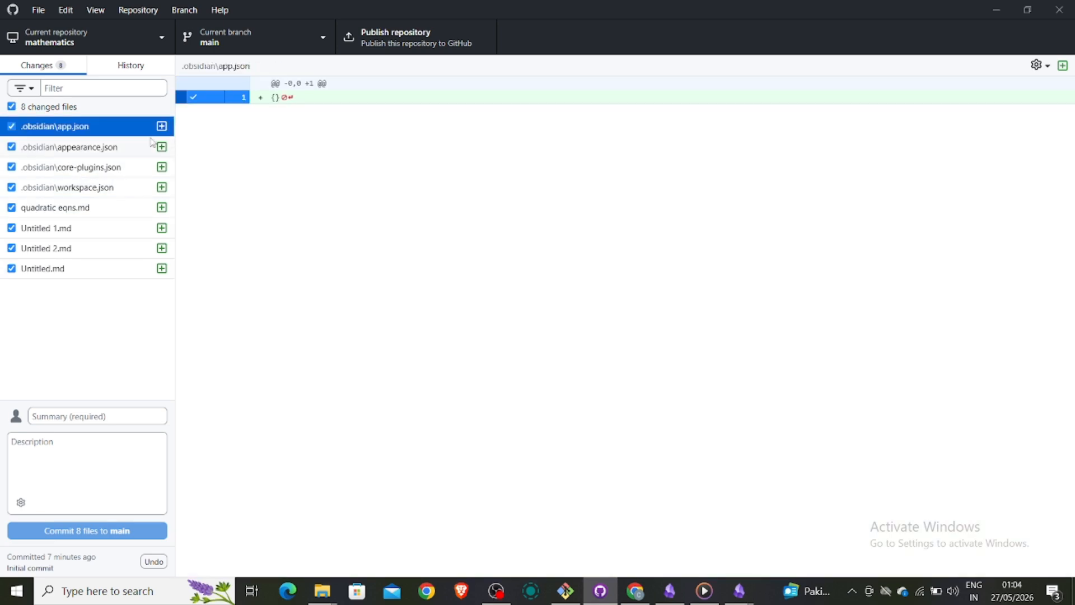
{"action": "left_click", "coordinate": [84, 232]}
{"action": "left_click", "coordinate": [83, 246]}
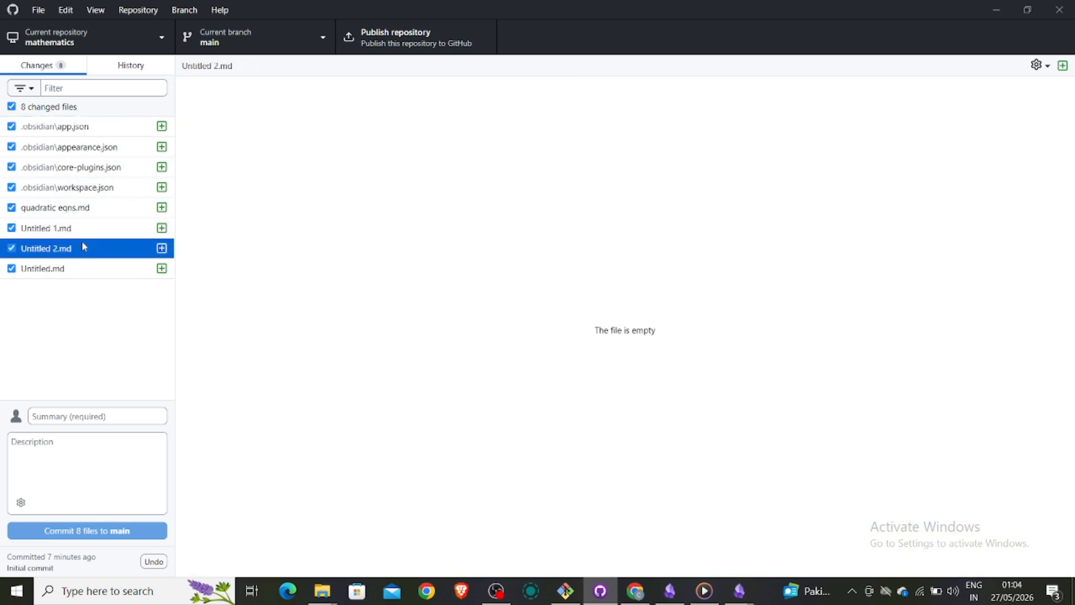
{"action": "left_click", "coordinate": [78, 208]}
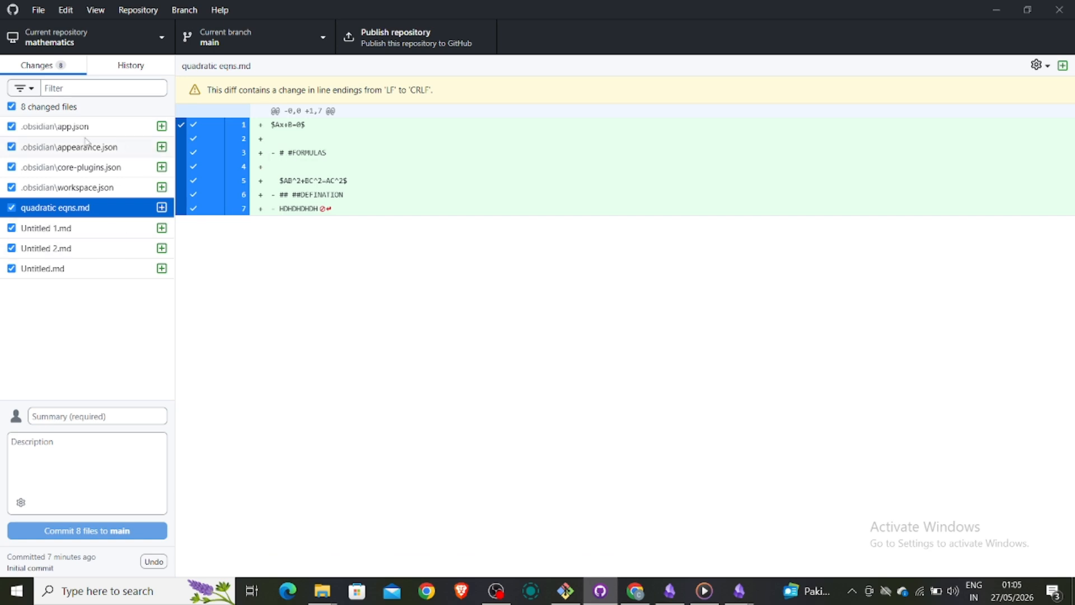
Step: Commit the changed files to main with the summary "newww" and publish the repository to GitHub as a private repository named mathematics
{"action": "left_click", "coordinate": [87, 420]}
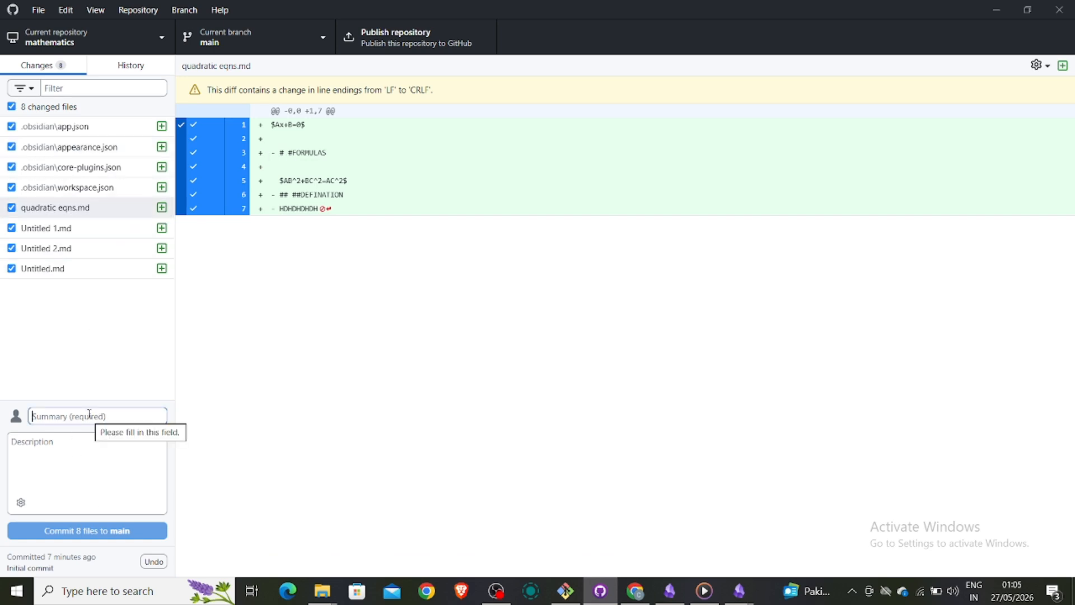
{"action": "type", "text": "newww"}
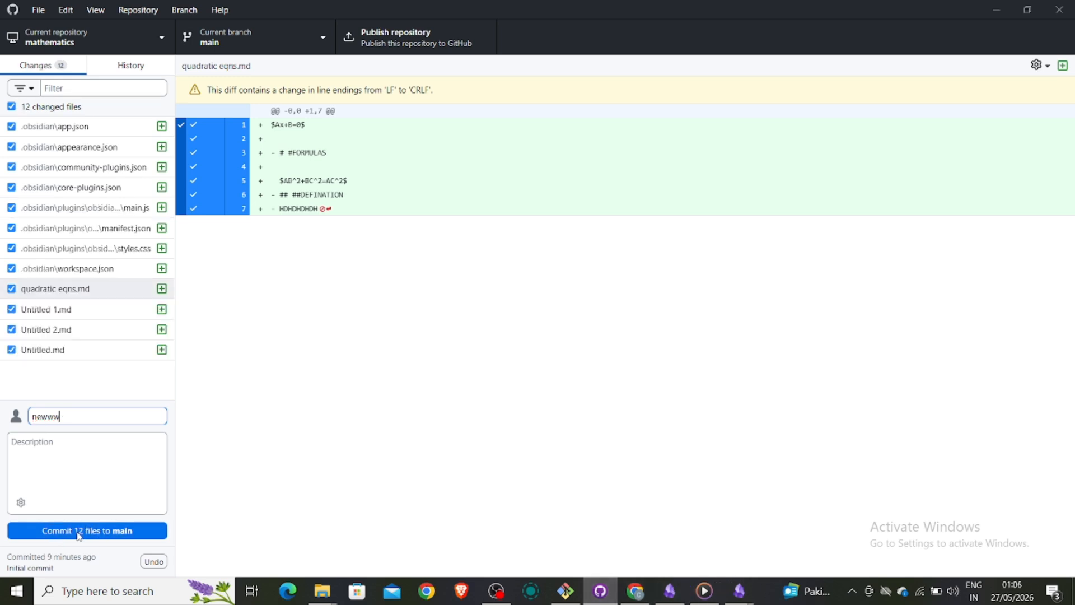
{"action": "left_click", "coordinate": [79, 536]}
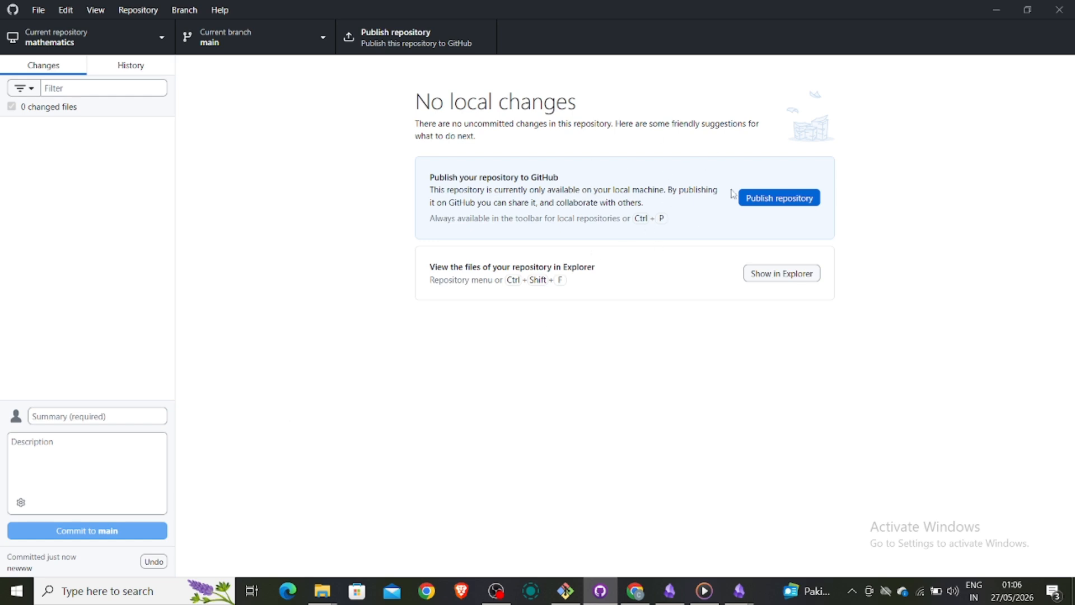
{"action": "left_click", "coordinate": [772, 200]}
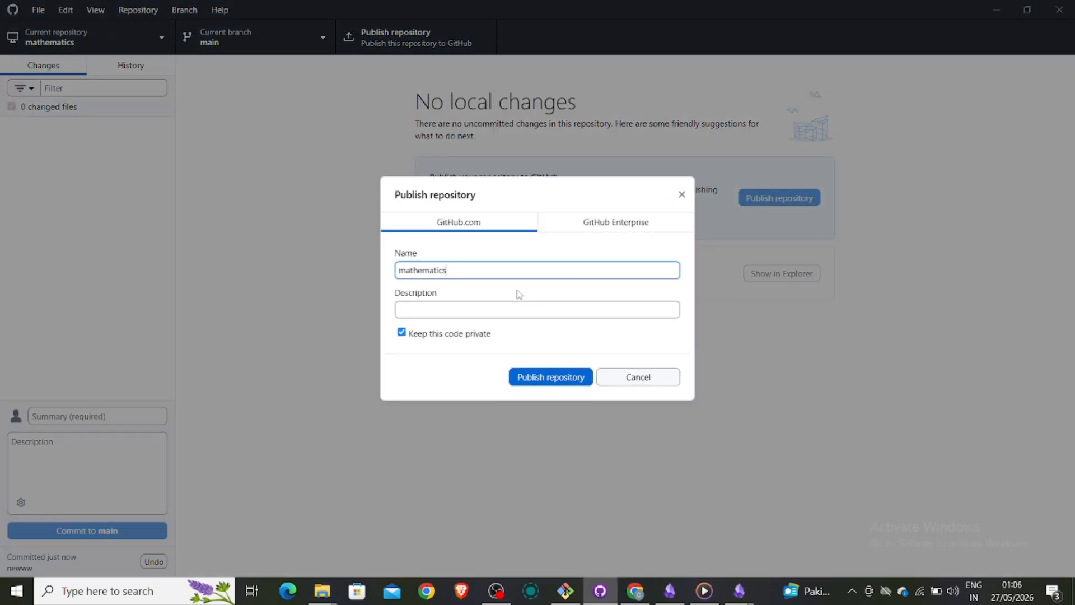
{"action": "left_click", "coordinate": [545, 378]}
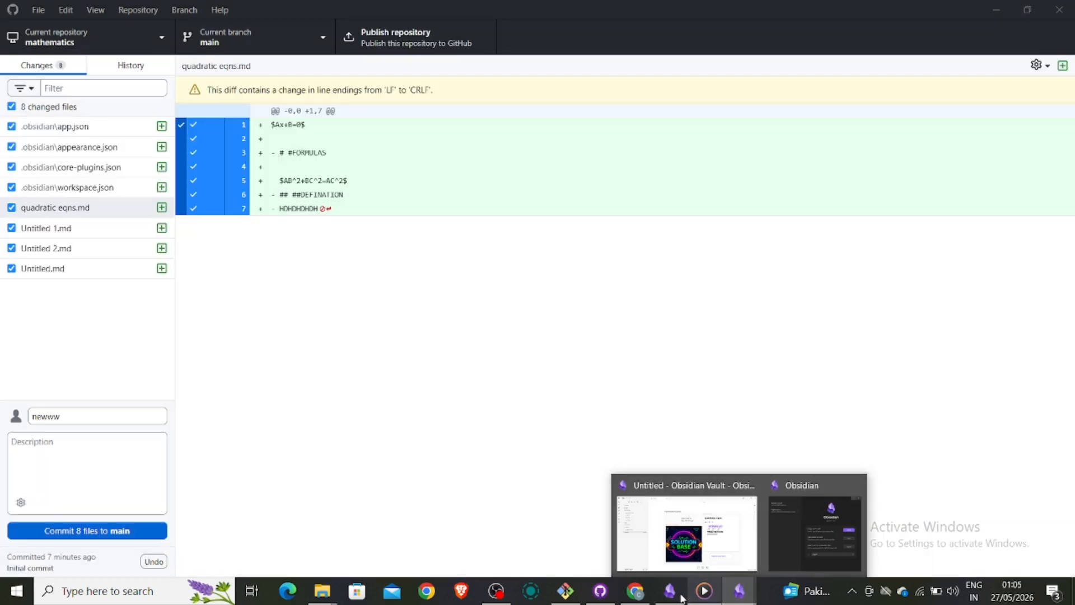
Step: Switch to Obsidian and turn on community plugins in the settings of the mathematics vault
{"action": "left_click", "coordinate": [676, 599]}
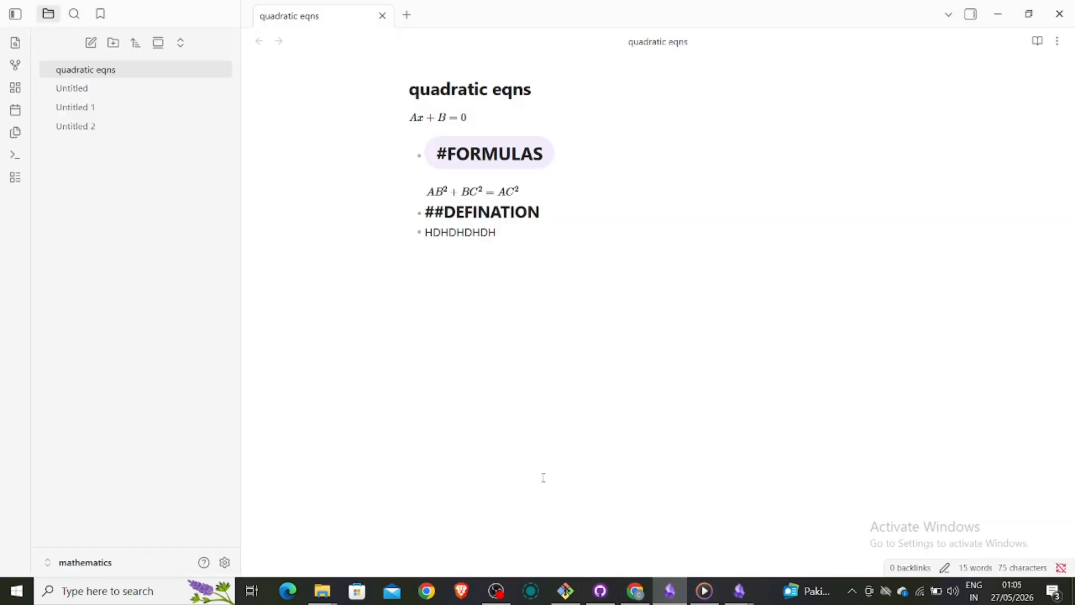
{"action": "left_click", "coordinate": [224, 562]}
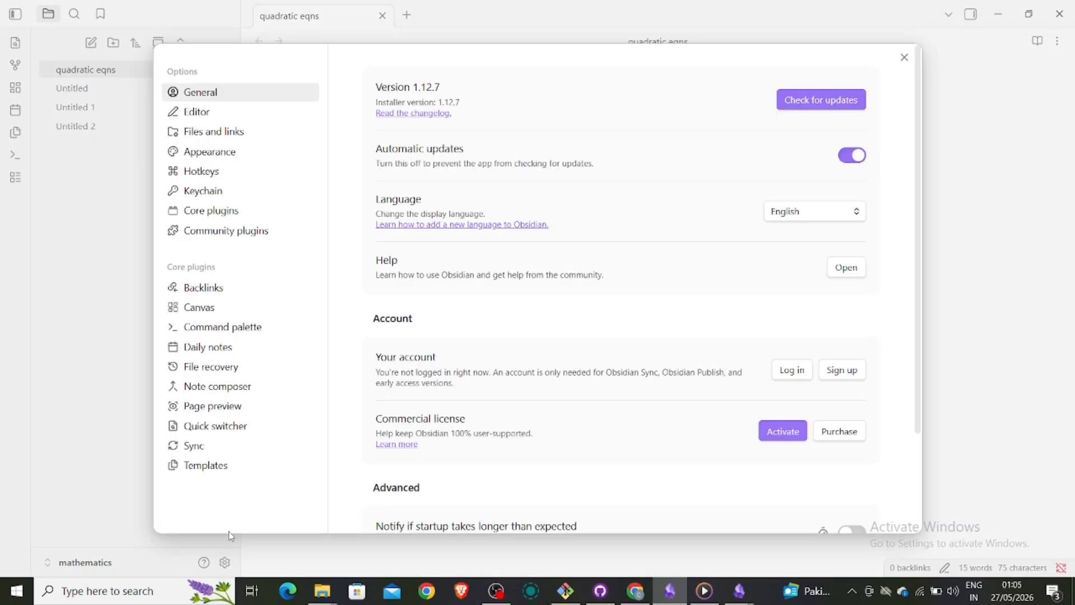
{"action": "left_click", "coordinate": [240, 236]}
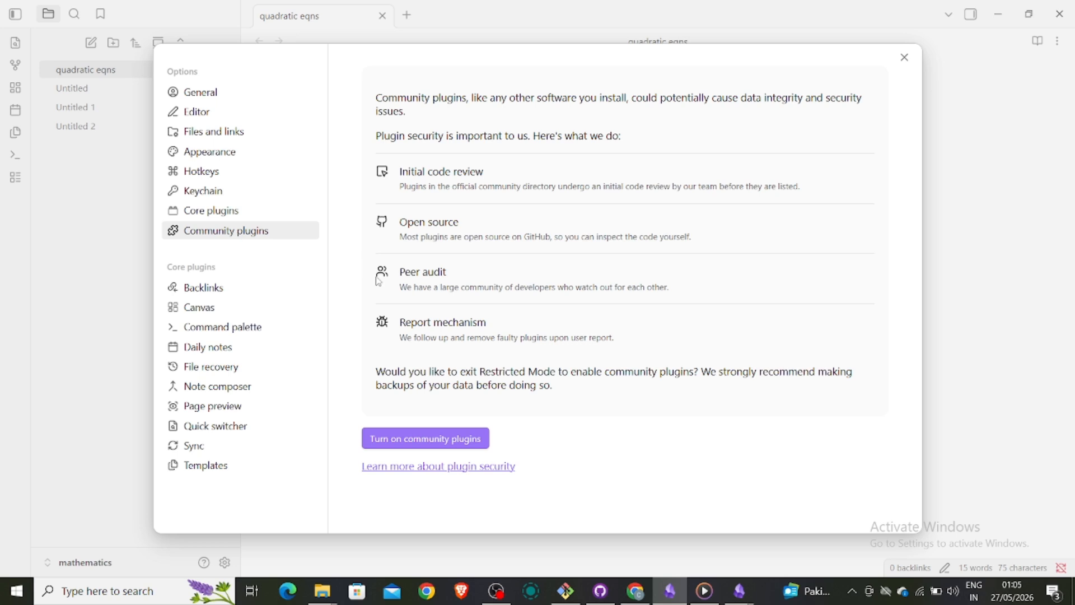
{"action": "left_click", "coordinate": [434, 439]}
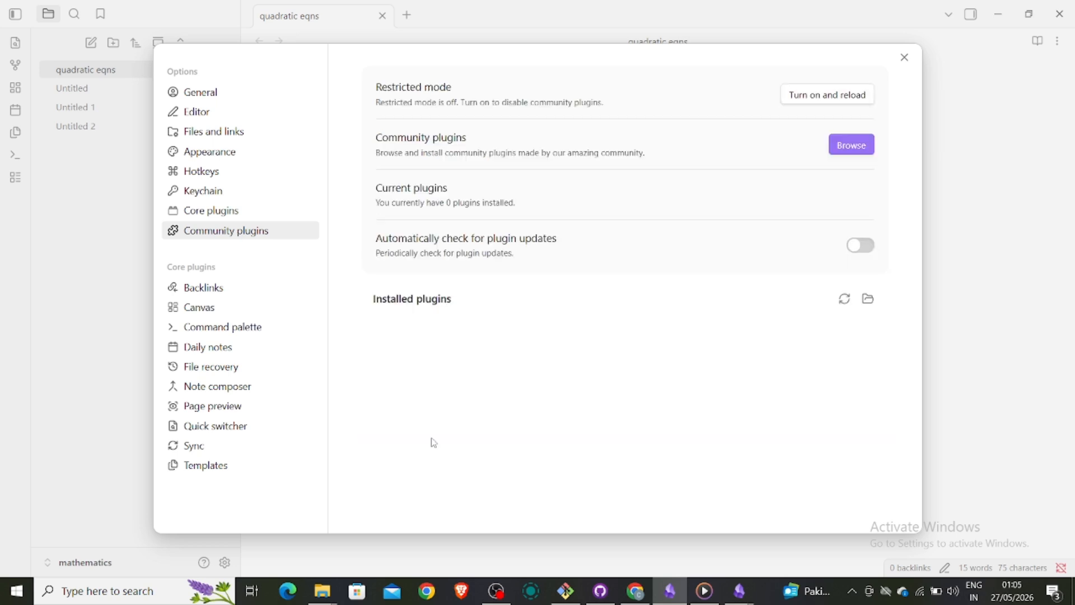
Step: Search the community plugins for "git", then install and enable the Git plugin by Vinzent
{"action": "left_click", "coordinate": [847, 144]}
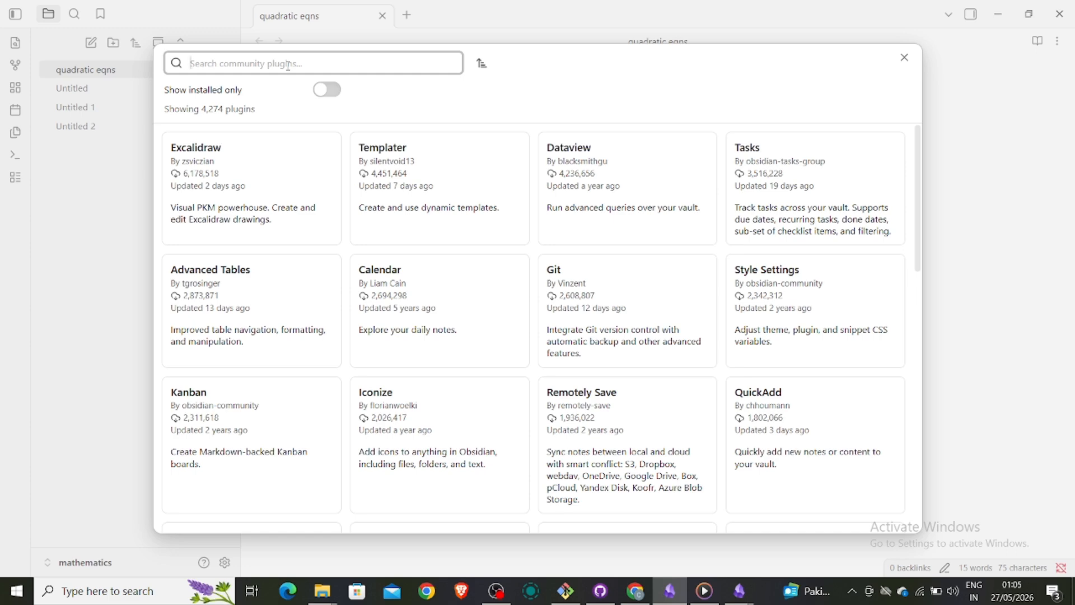
{"action": "type", "text": "git"}
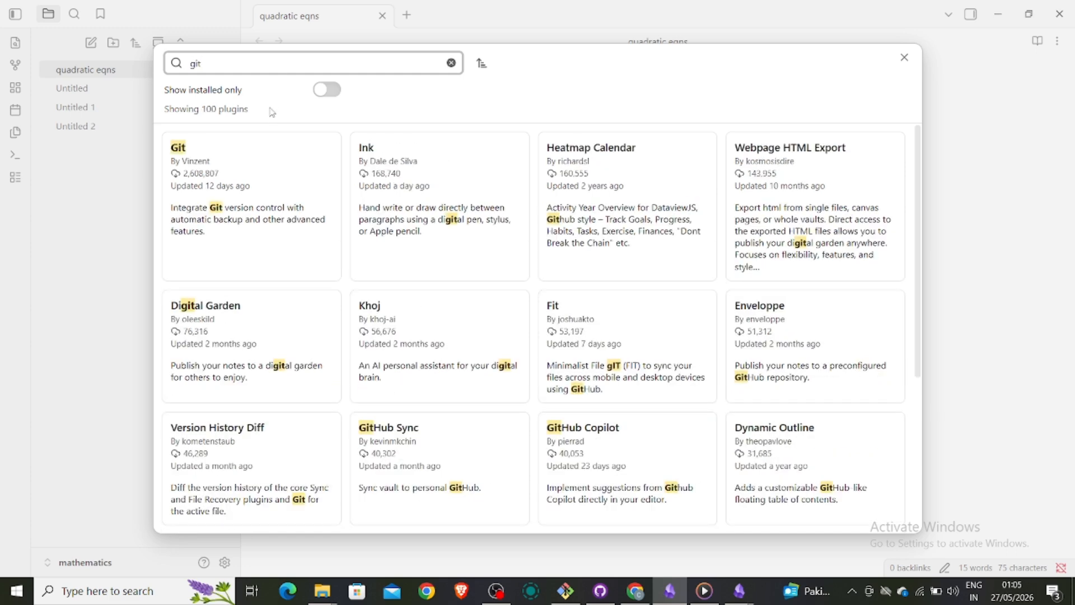
{"action": "left_click", "coordinate": [251, 175]}
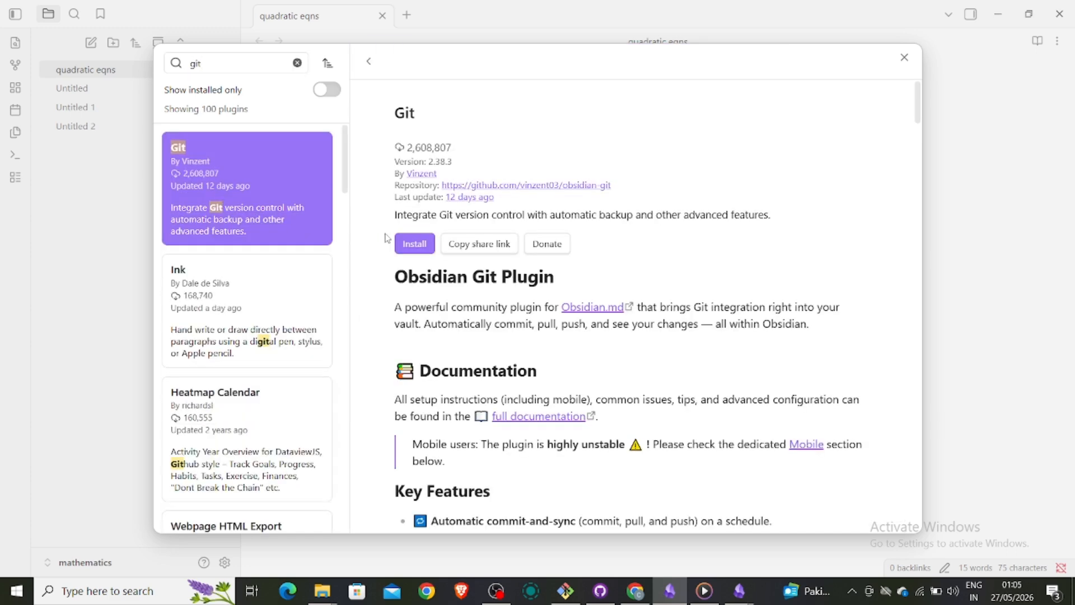
{"action": "left_click", "coordinate": [414, 241]}
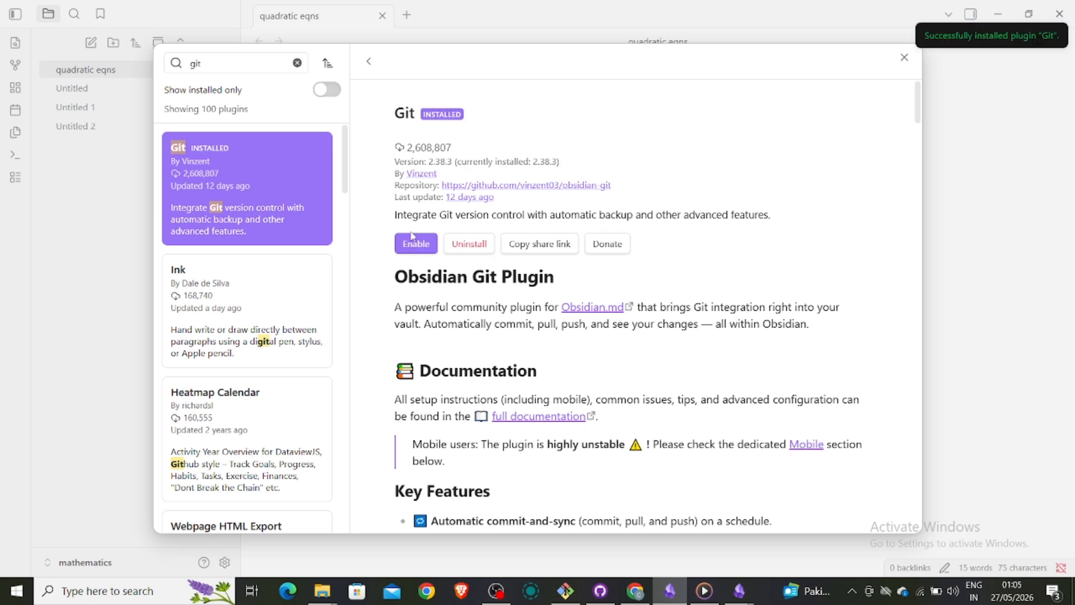
{"action": "left_click", "coordinate": [413, 238]}
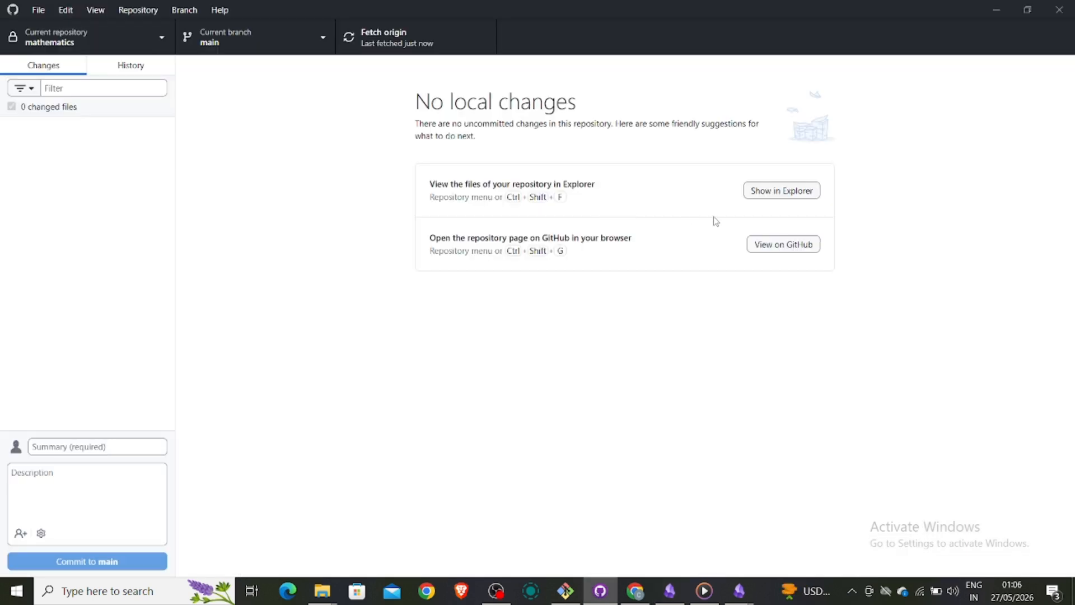
Step: Check the mathematics repository's files in File Explorer and on its GitHub page from GitHub Desktop, closing each window after viewing
{"action": "left_click", "coordinate": [794, 197]}
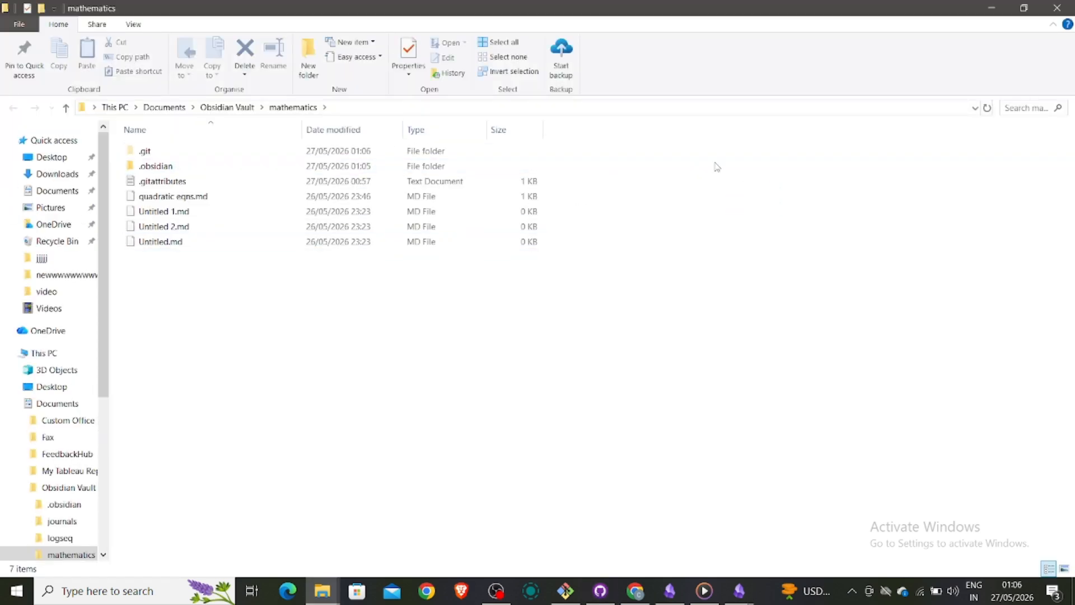
{"action": "key", "text": "alt+F4"}
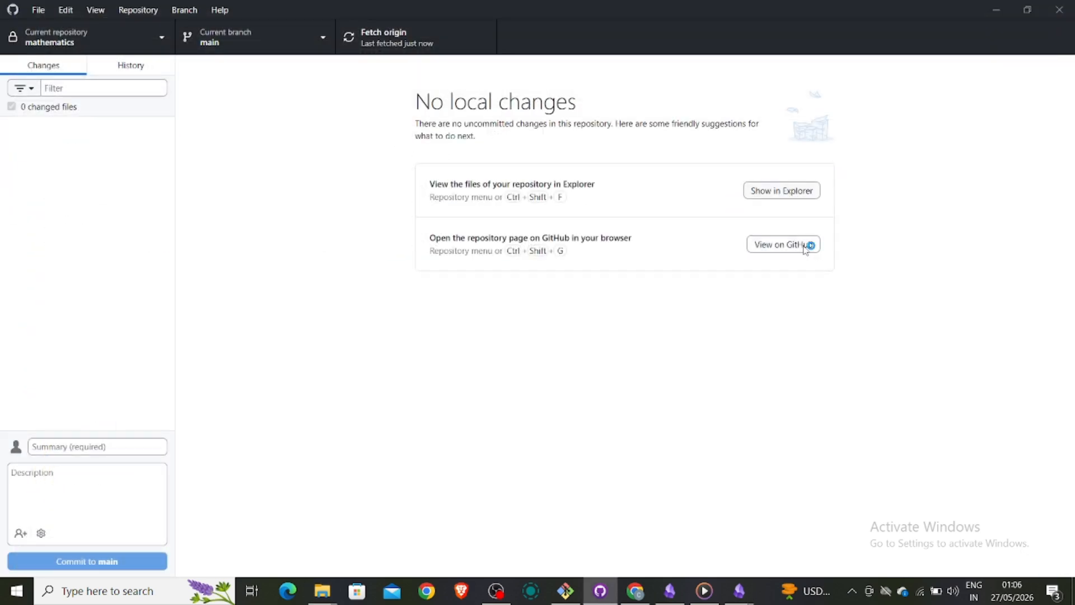
{"action": "left_click", "coordinate": [807, 245]}
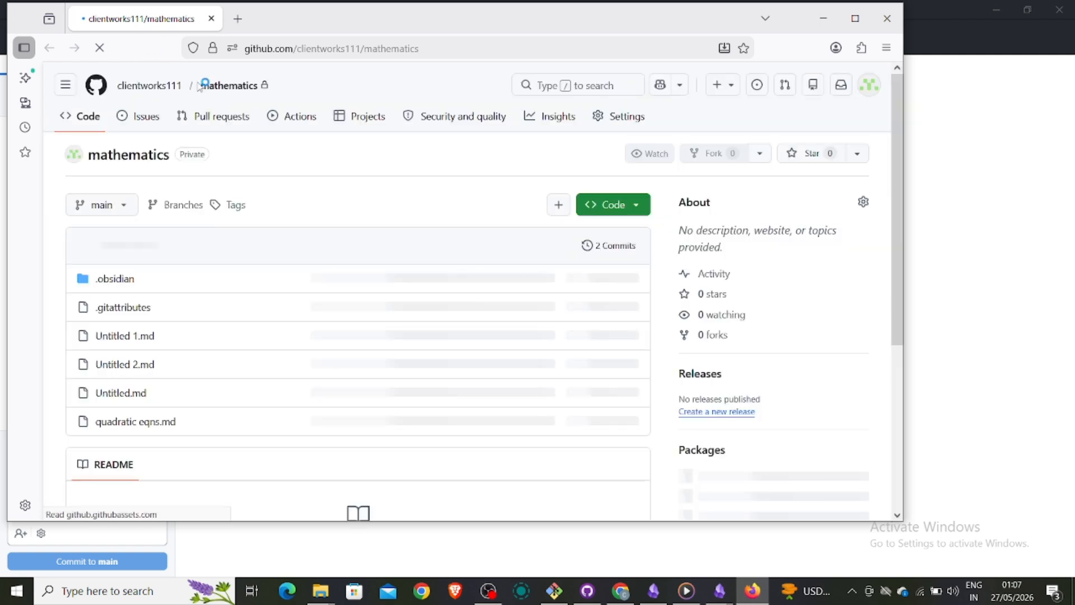
{"action": "scroll", "coordinate": [176, 319], "scroll_direction": "down", "scroll_amount": 4}
{"action": "scroll", "coordinate": [176, 318], "scroll_direction": "up", "scroll_amount": 4}
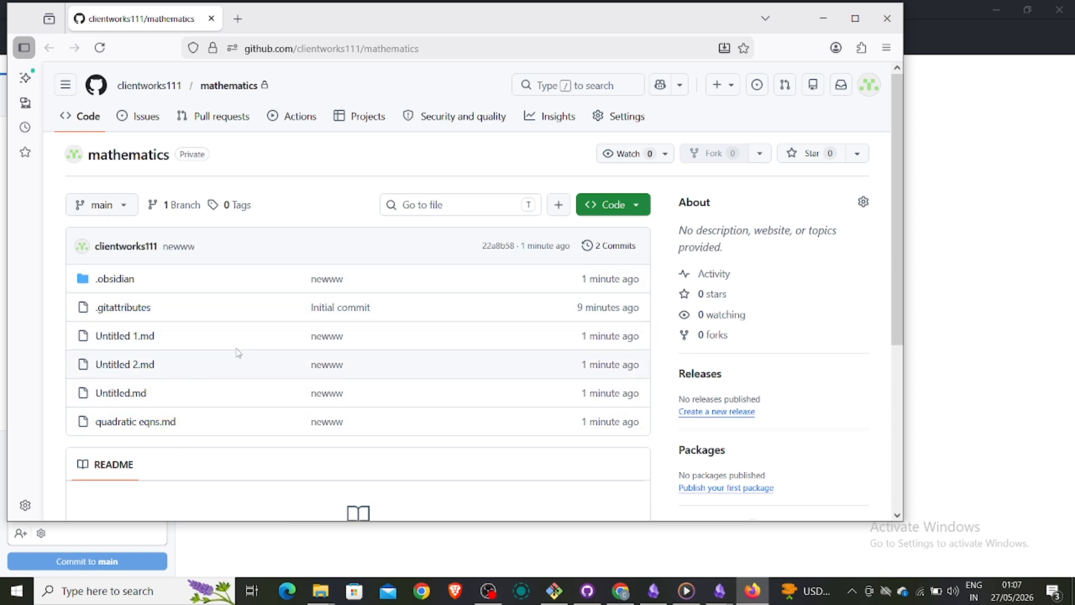
{"action": "left_click", "coordinate": [886, 18]}
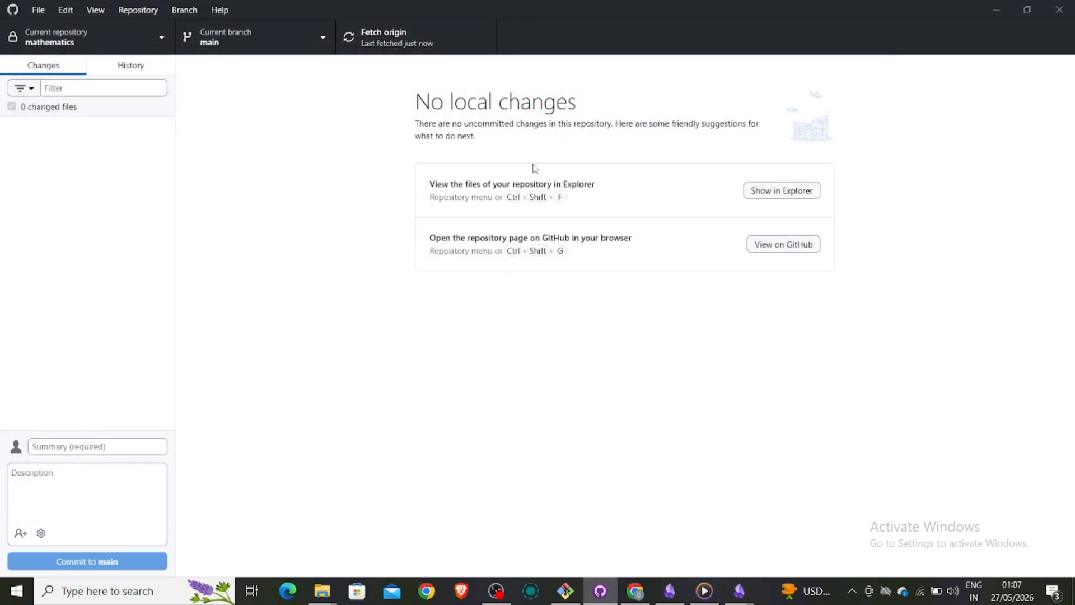